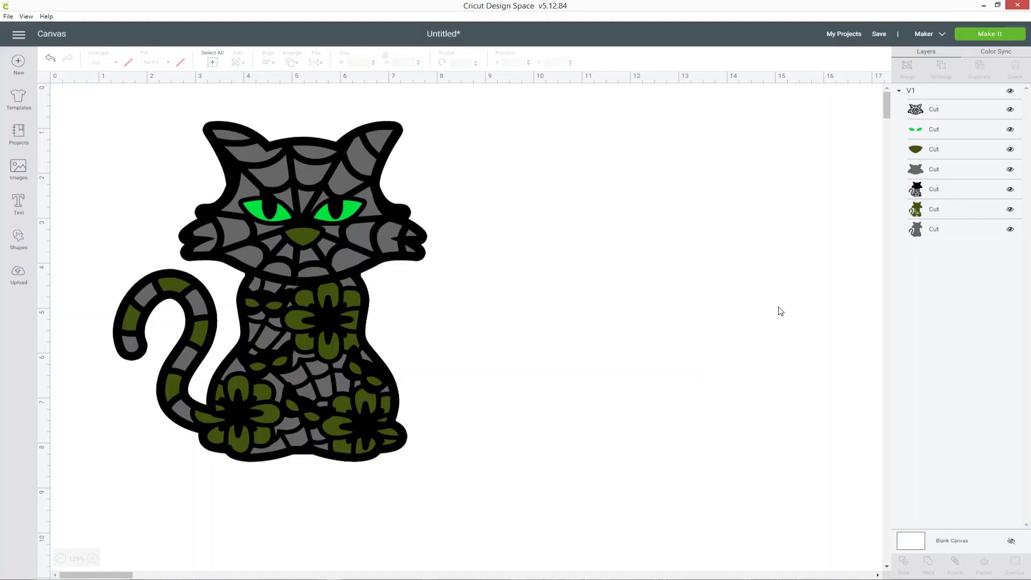
- Send the design to mat preparation and set mat 1 to 8.3" x 11.7" (A4) material
click(989, 35)
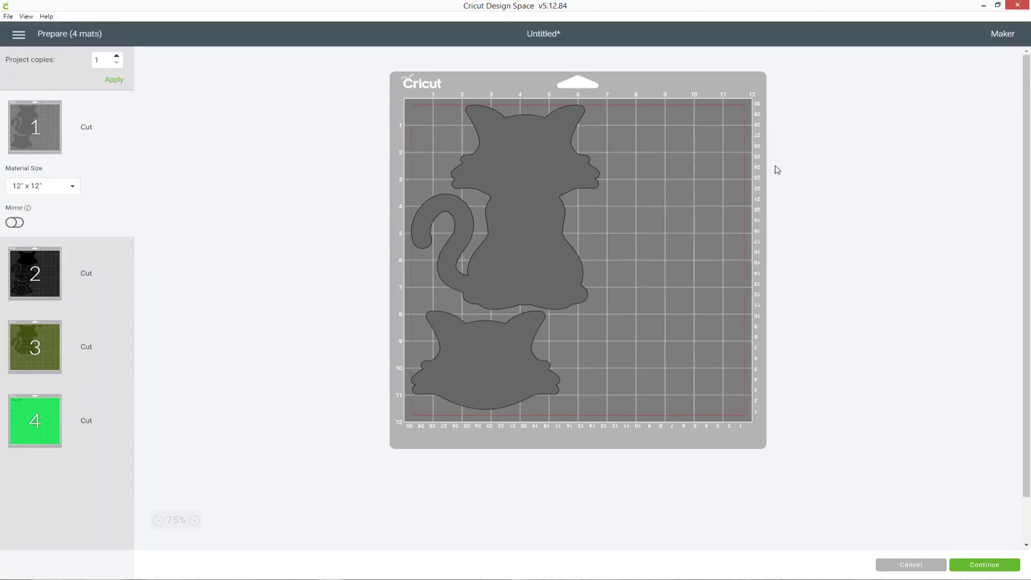
click(70, 190)
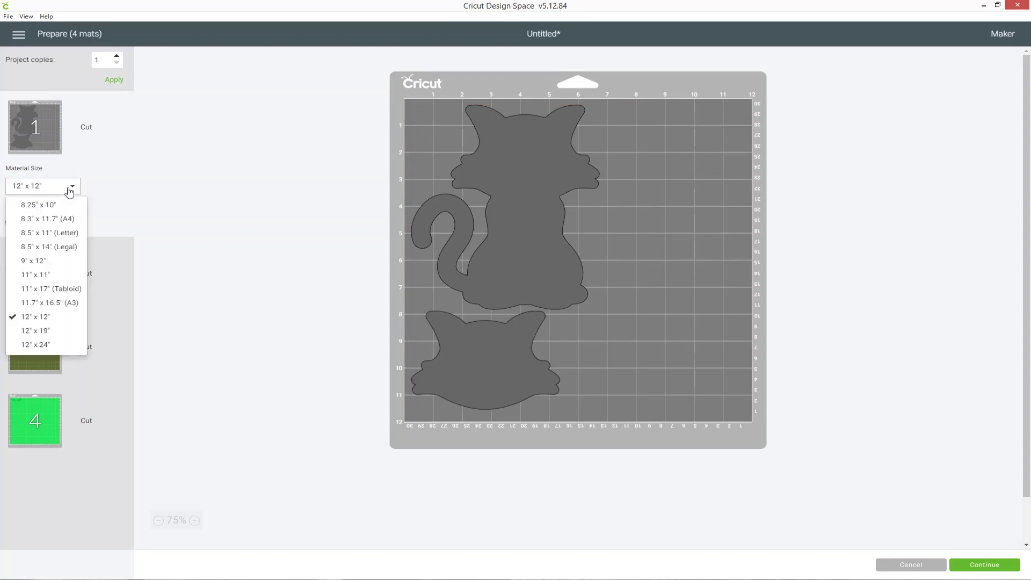
click(69, 219)
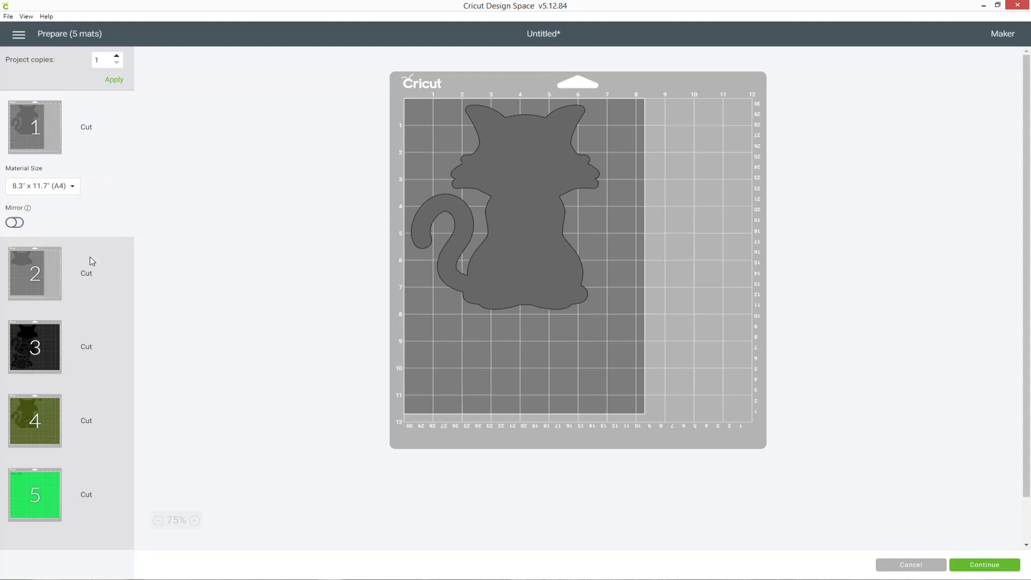
- Switch between mats 1 and 2 to compare their pieces after the A4 change
click(74, 274)
click(70, 147)
click(76, 269)
click(64, 160)
- Compare mat 1's full cat with the lone cat-head piece on mat 2
click(89, 268)
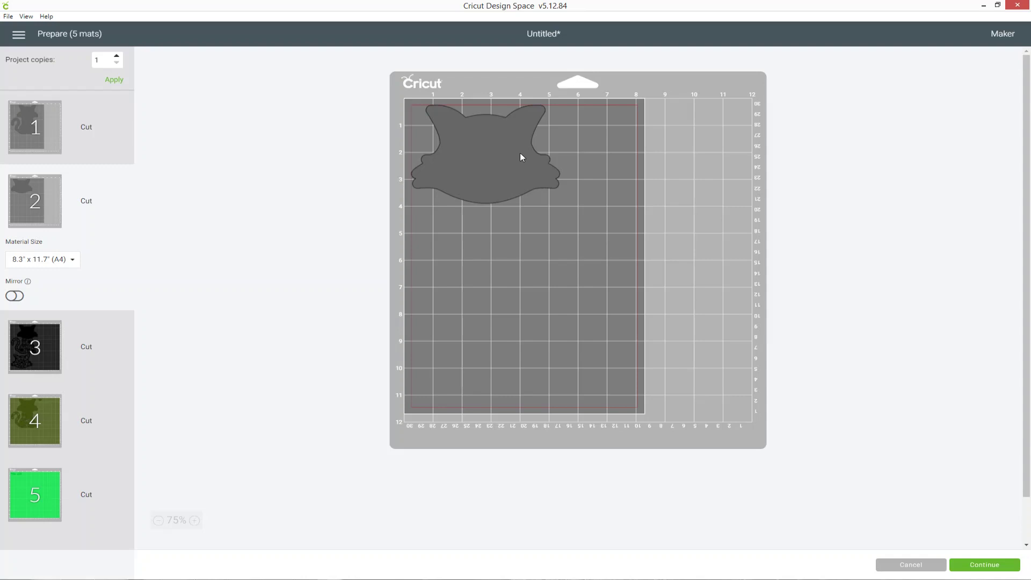
click(46, 137)
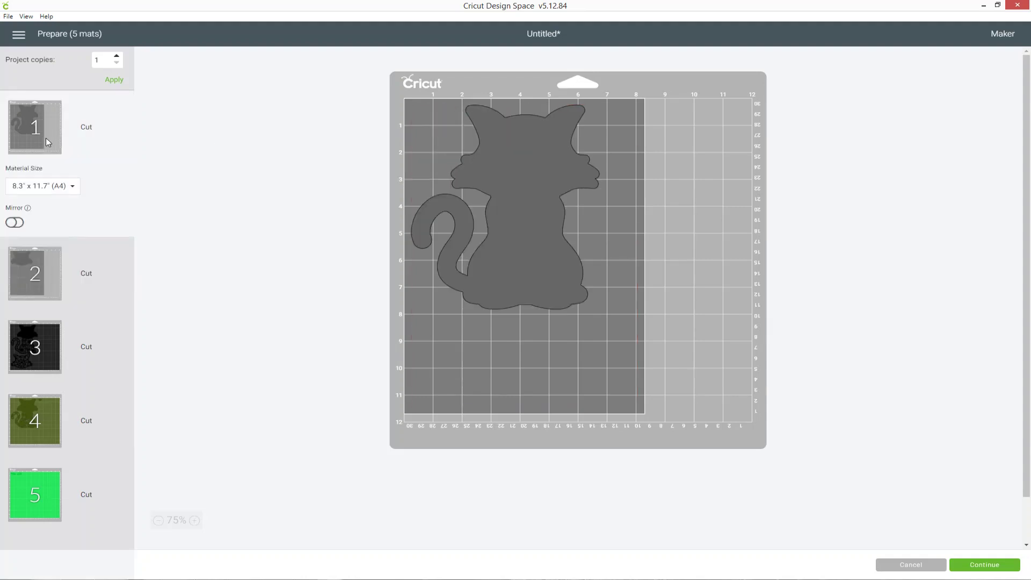
click(41, 273)
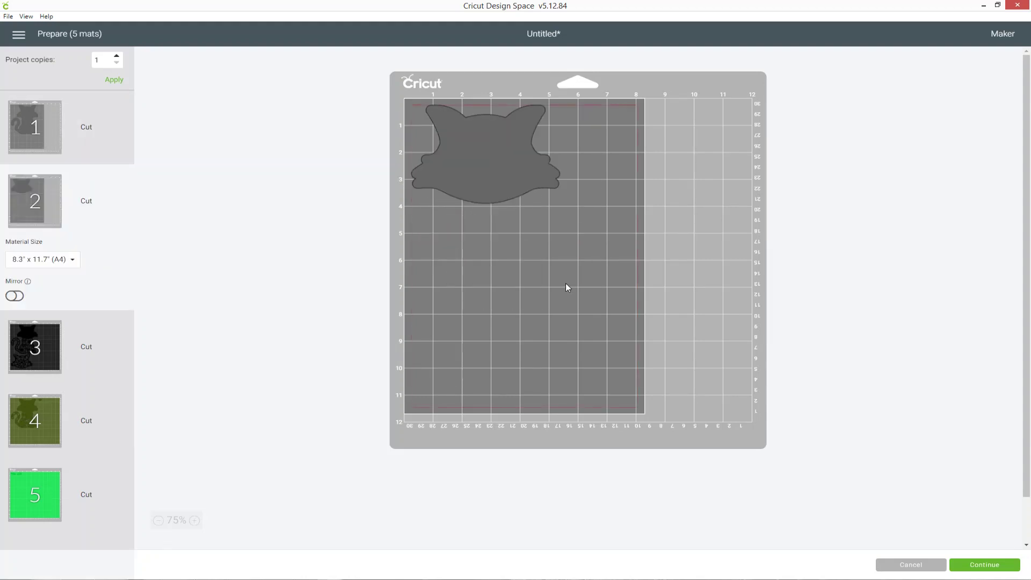
- Move the cat-head piece from mat 2 to mat 1 with Move object and confirm
click(481, 144)
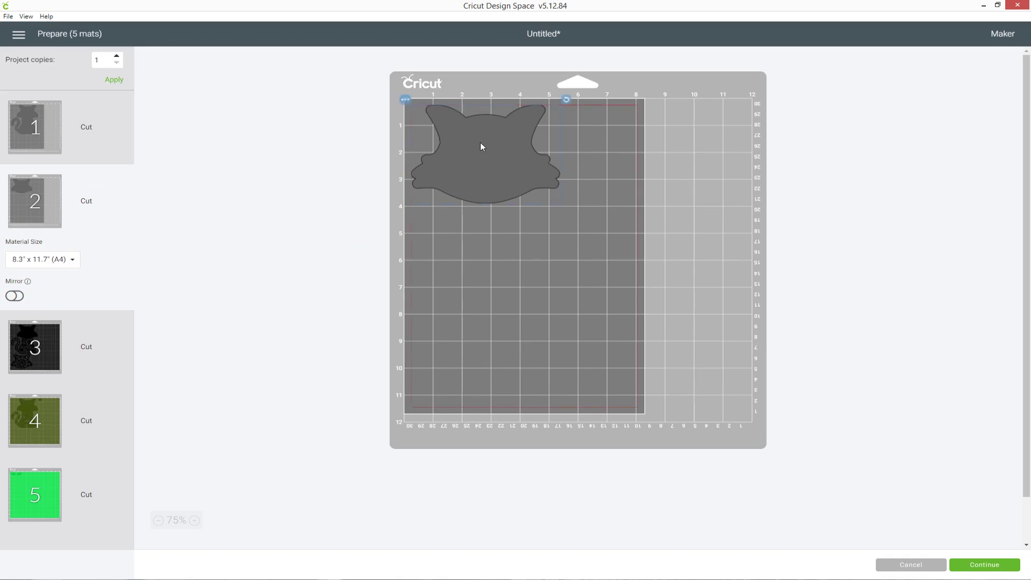
click(407, 100)
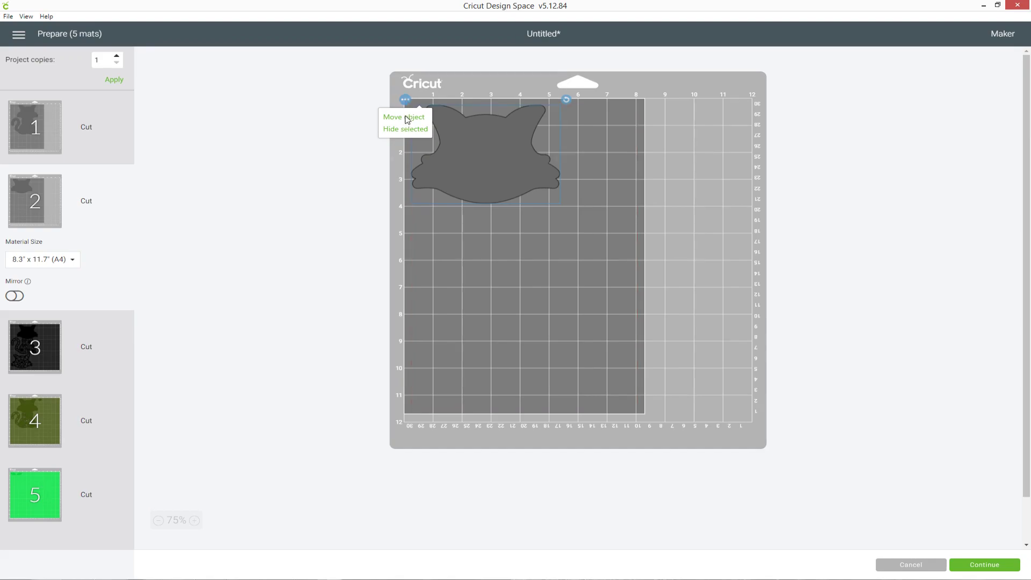
click(406, 118)
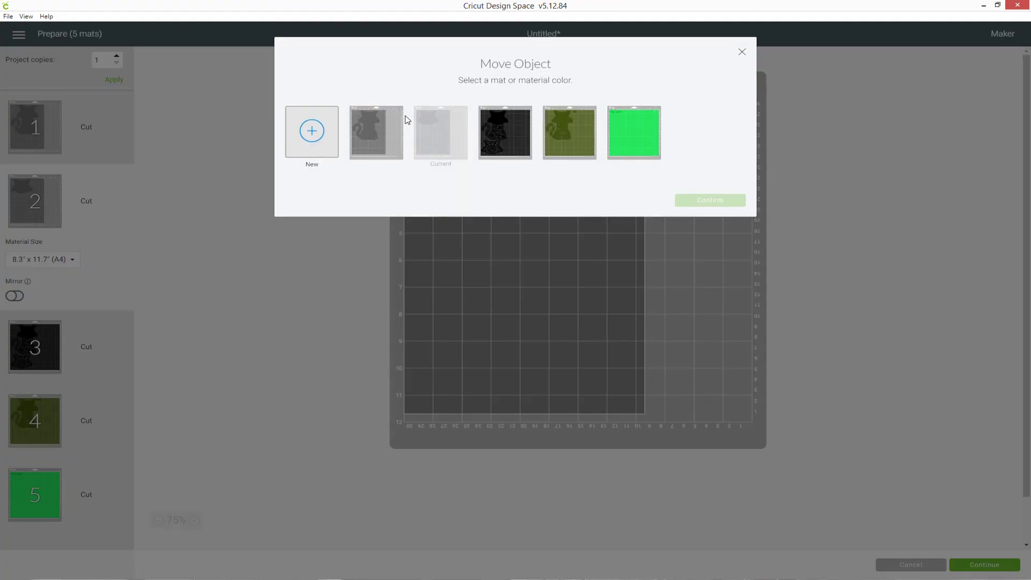
click(374, 131)
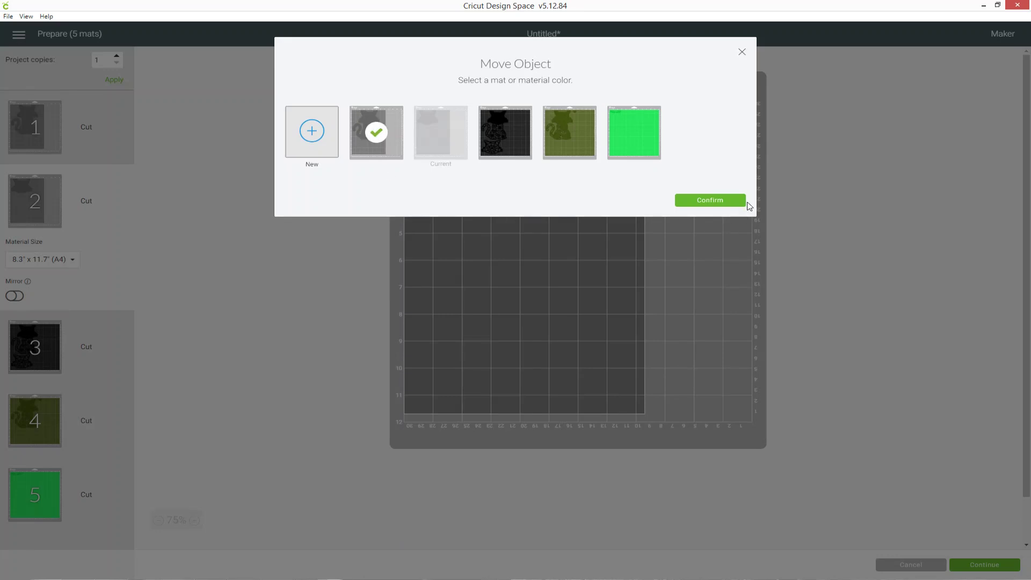
click(734, 200)
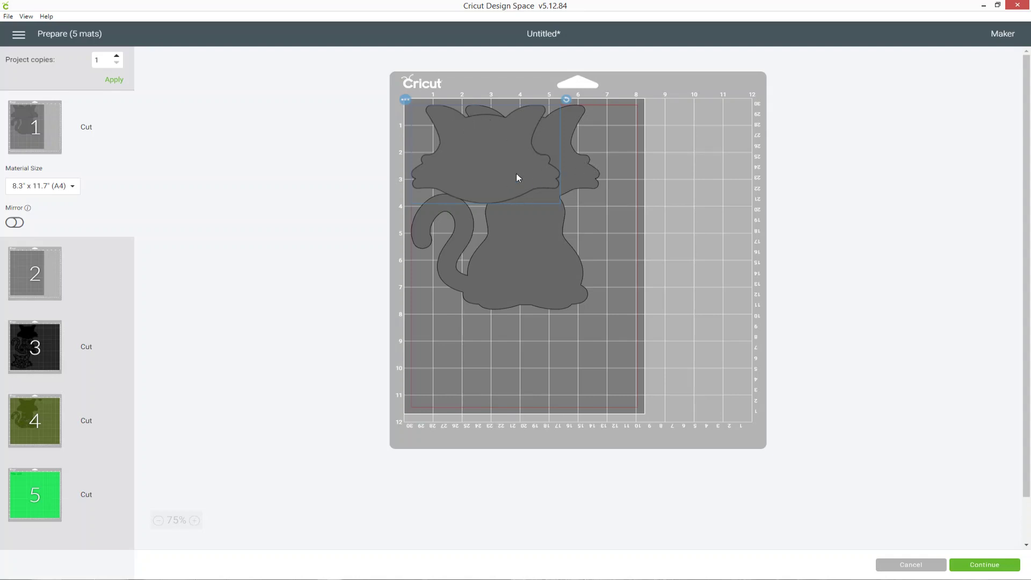
- Shift the full cat down-right, then rotate the cat head into the top-left corner
drag(542, 247, 588, 308)
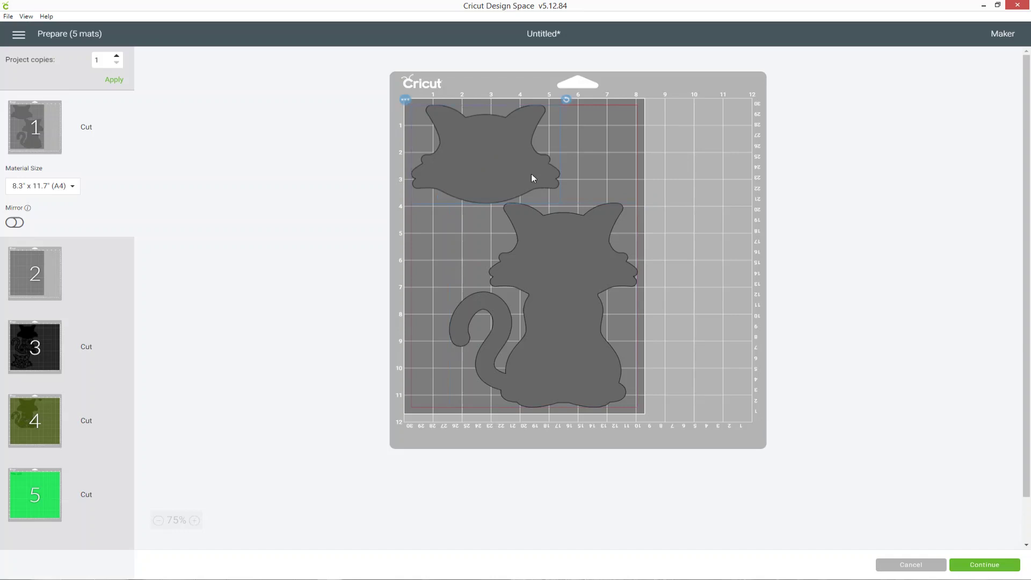
click(353, 233)
click(495, 171)
drag(567, 98, 404, 230)
mouse_move(491, 157)
mouse_down()
mouse_move(501, 167)
mouse_move(491, 165)
mouse_up()
click(433, 264)
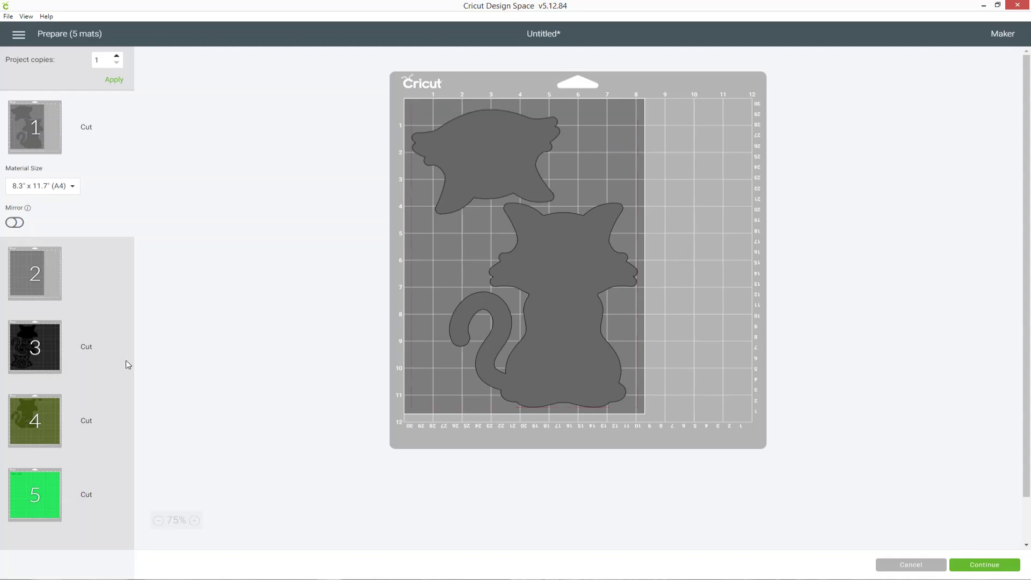
- Set the black cat mat 3 to A4 material size
click(65, 352)
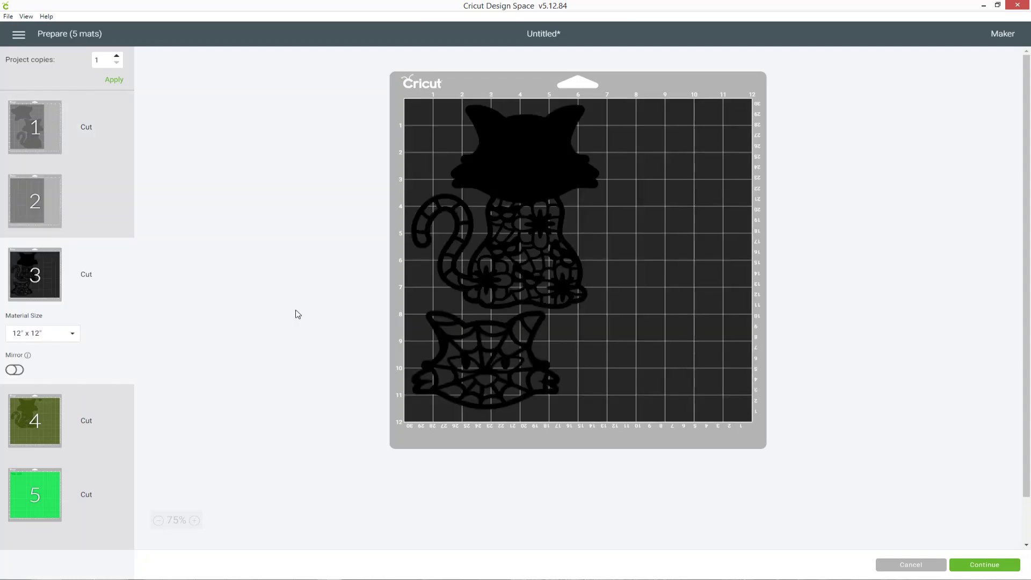
click(57, 334)
click(67, 370)
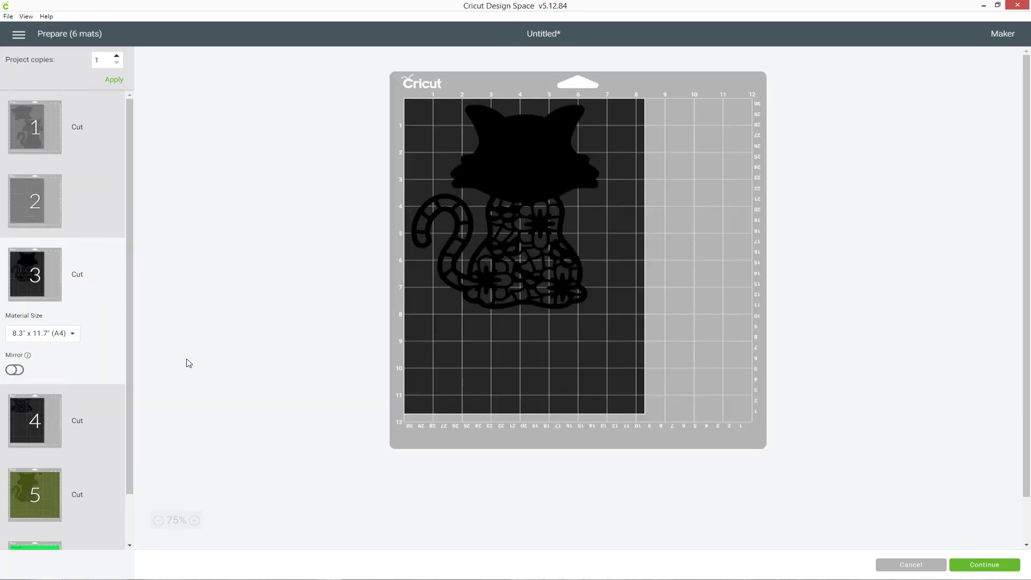
- Move the web-patterned piece from mat 4 to mat 3 and place it below the cat body
click(40, 404)
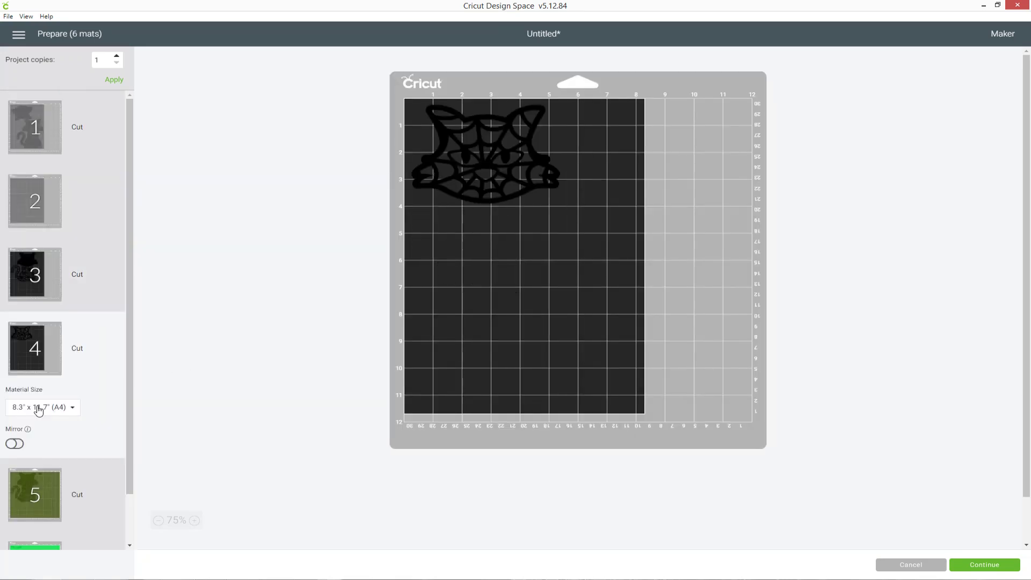
click(482, 160)
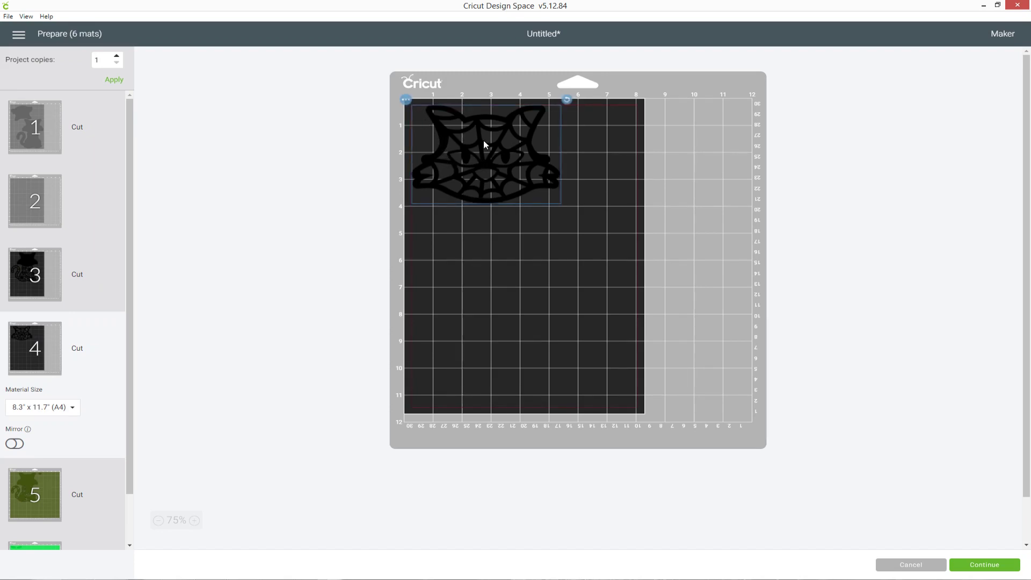
click(407, 101)
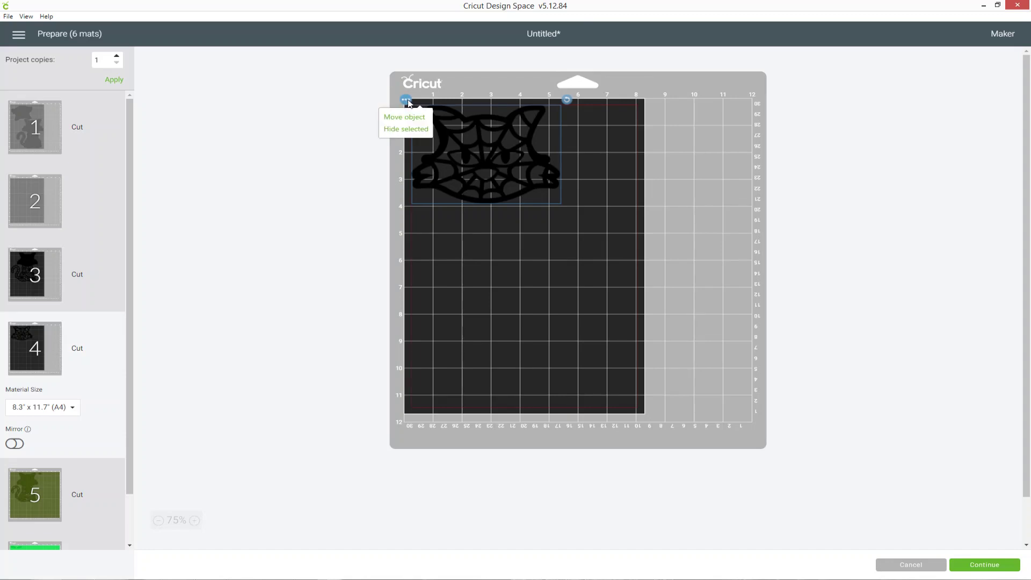
click(406, 118)
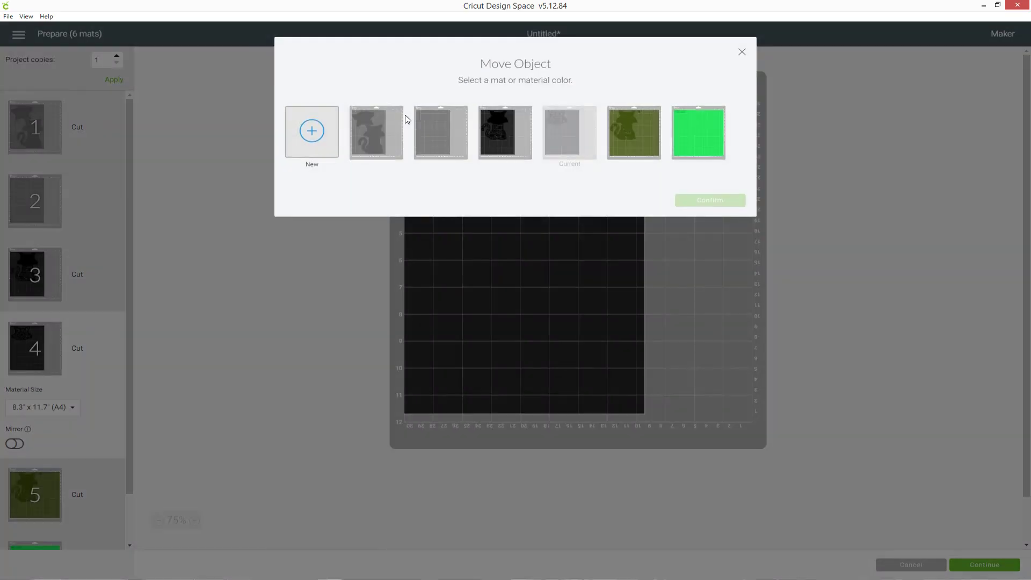
click(508, 134)
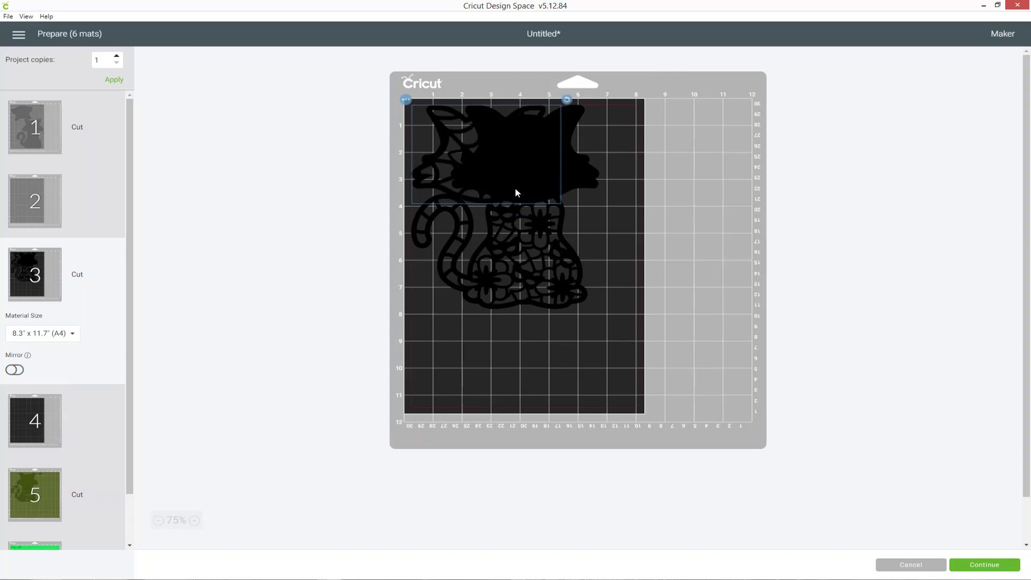
drag(515, 189, 601, 404)
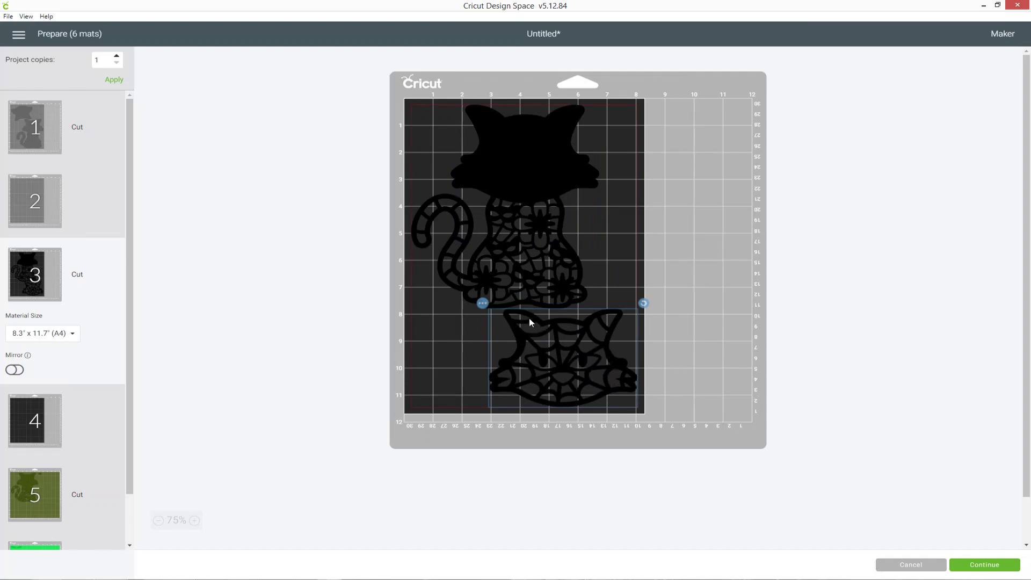
click(423, 347)
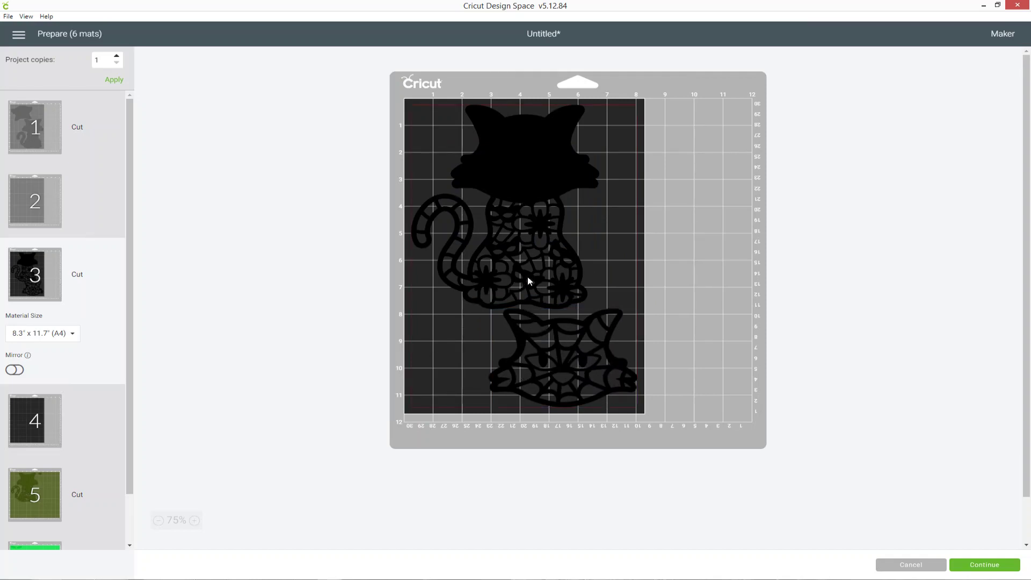
- Change the green leaf mat 6 from 12" x 12" to a smaller sheet size
scroll(86, 422, down, 2)
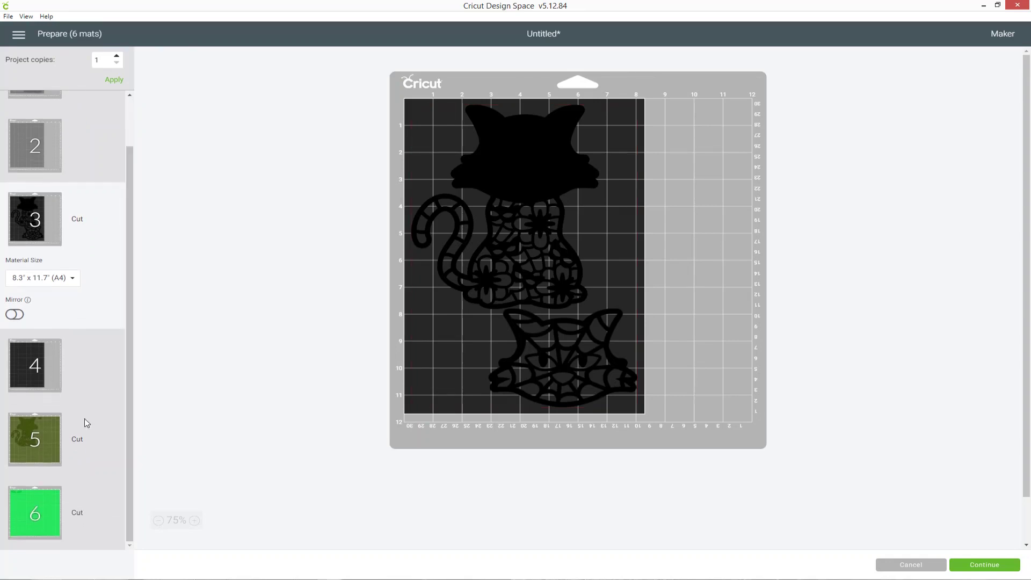
click(51, 425)
click(50, 425)
click(69, 459)
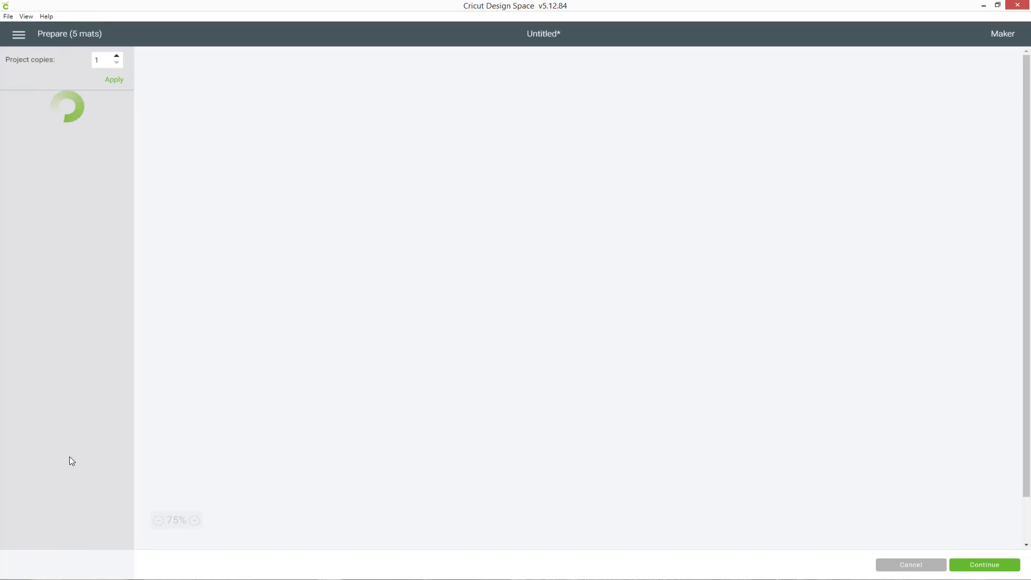
scroll(87, 441, down, 2)
click(65, 503)
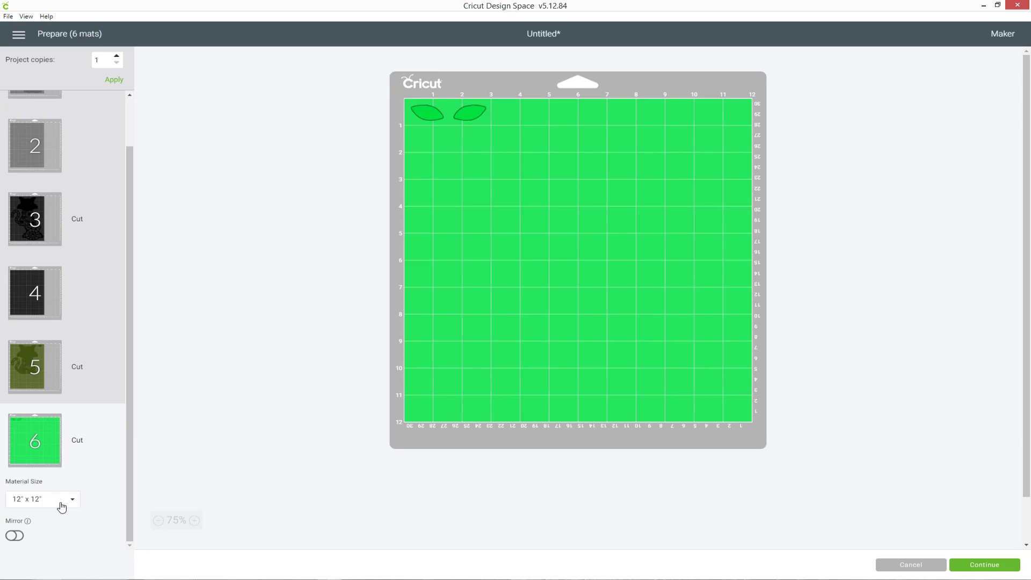
click(61, 507)
click(64, 530)
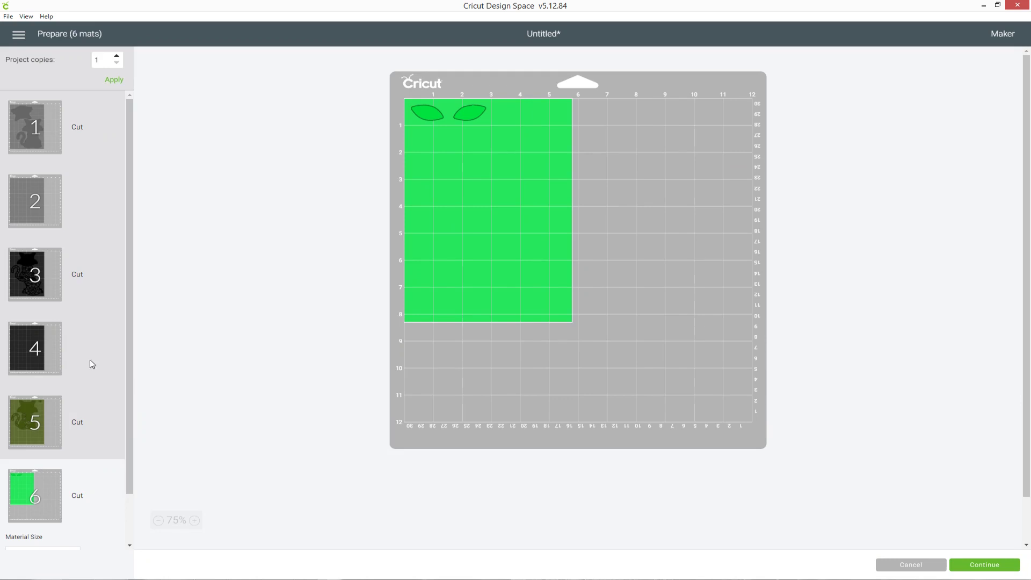
- Check that mats 2 and 4 are now empty
click(49, 192)
click(68, 408)
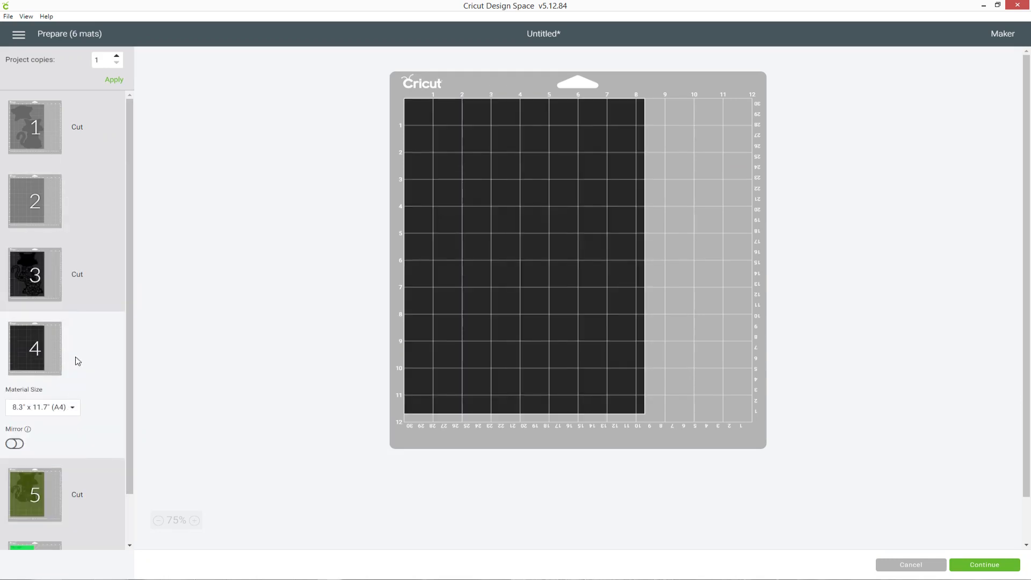
click(47, 203)
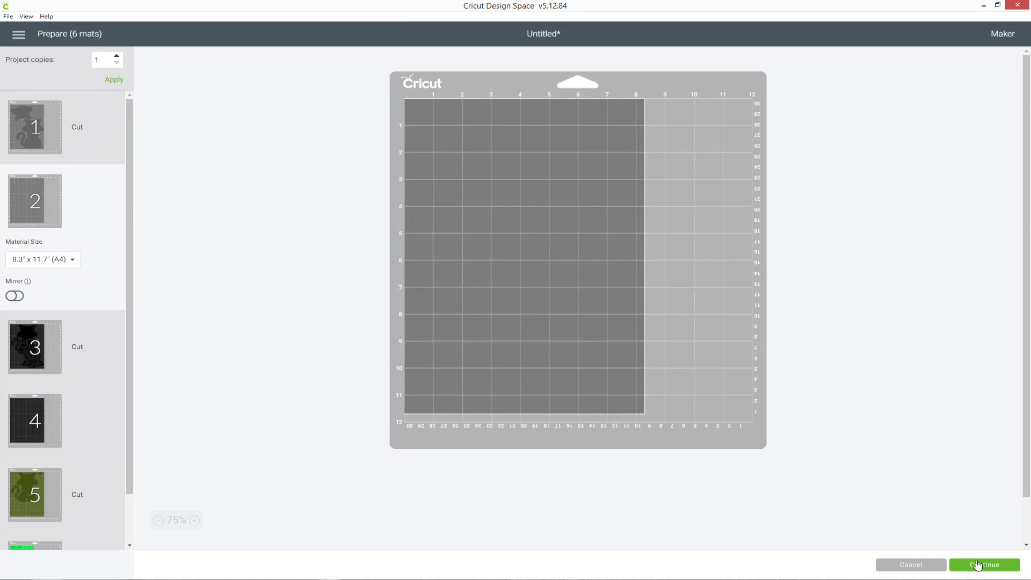
- Review the cat pieces on mat 1 before continuing to the Make screen
click(70, 131)
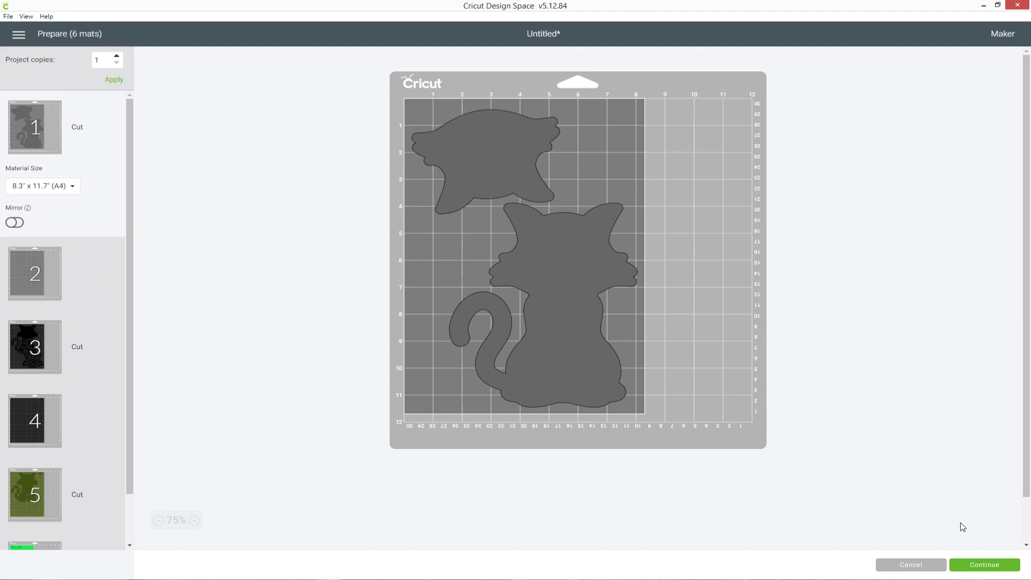
scroll(70, 277, down, 1)
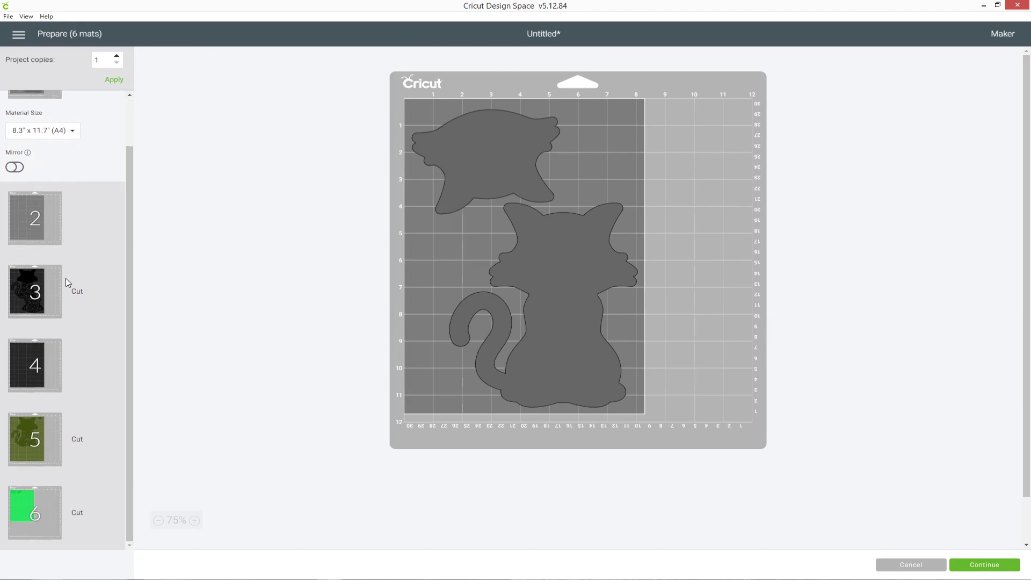
scroll(68, 283, up, 1)
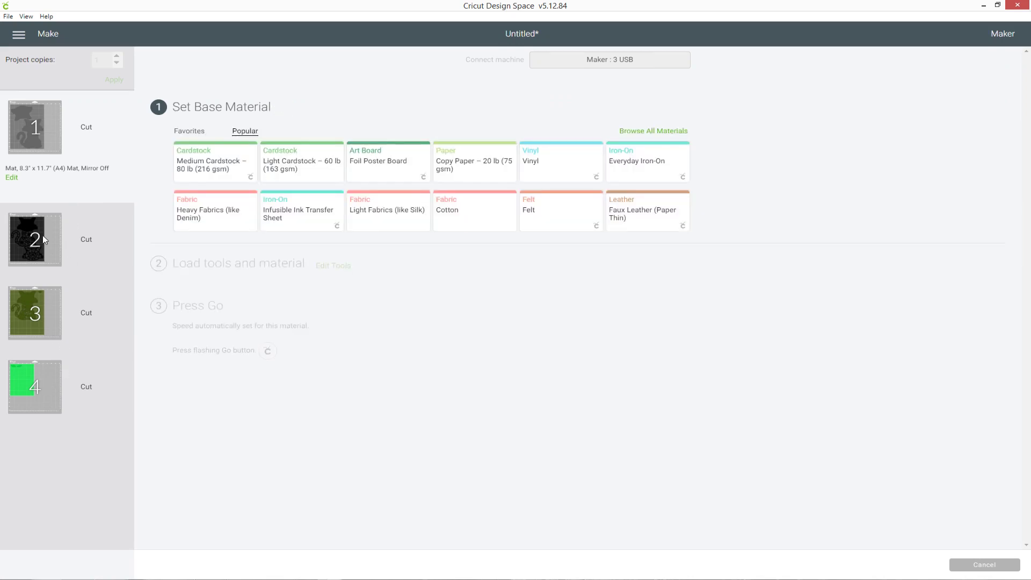
- Preview the four prepared mat thumbnails while the Maker connects over USB
mouse_move(44, 239)
mouse_move(43, 141)
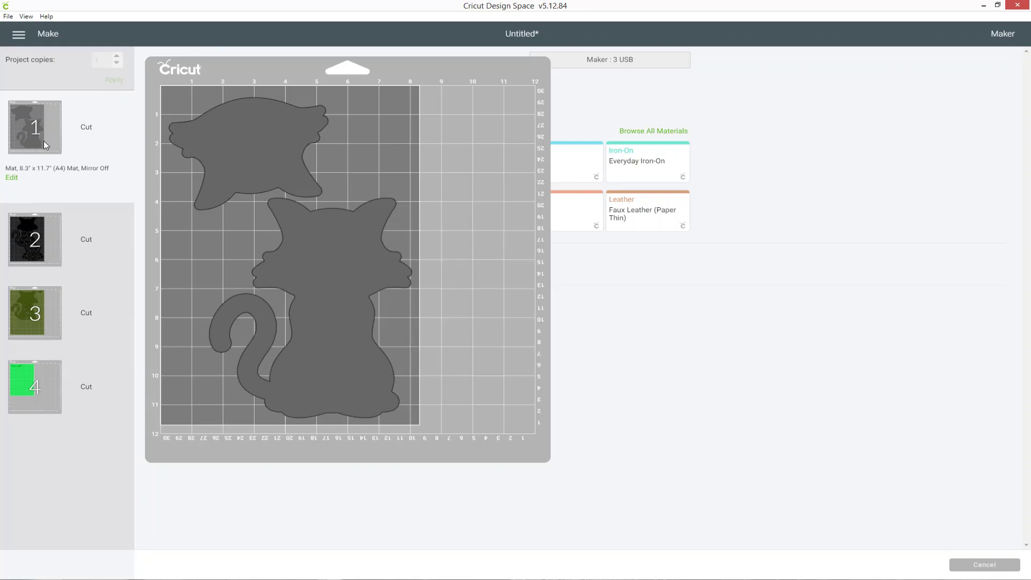
mouse_move(44, 302)
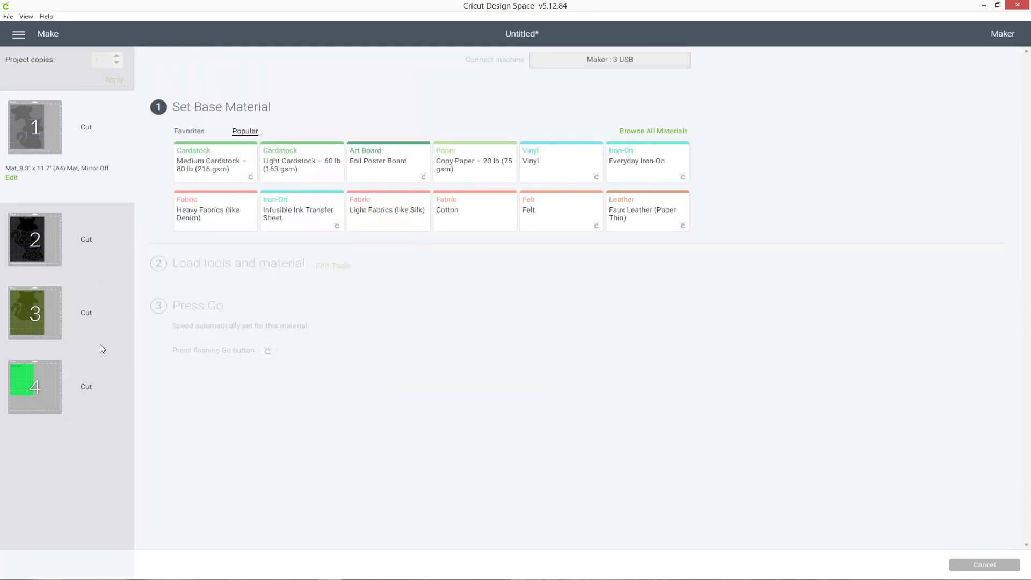